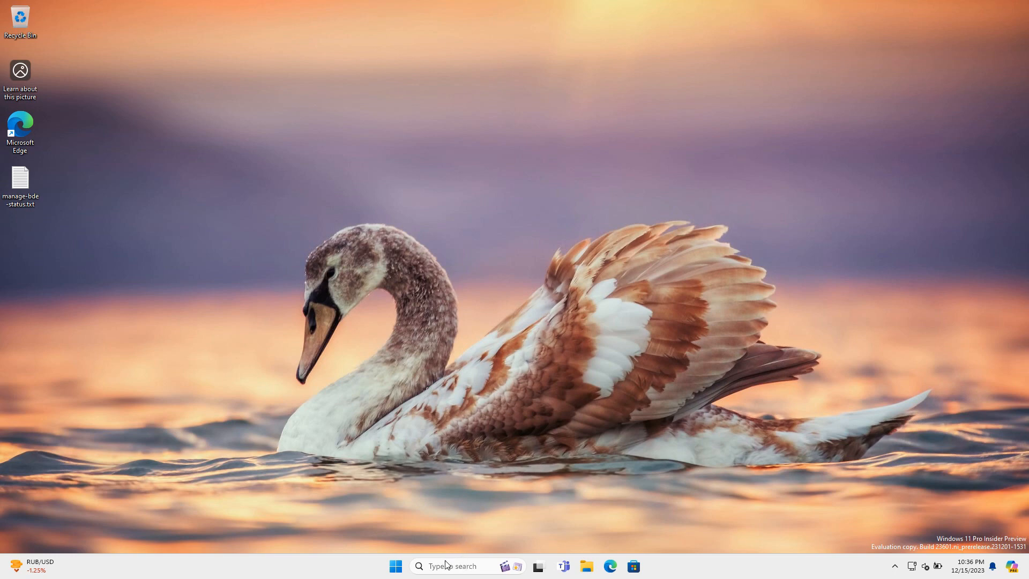
# Step: Launch the Photos app and open the white running dog picture, Screenshot 2023-09-18 140756.png
pyautogui.click(465, 568)
pyautogui.write('photos')
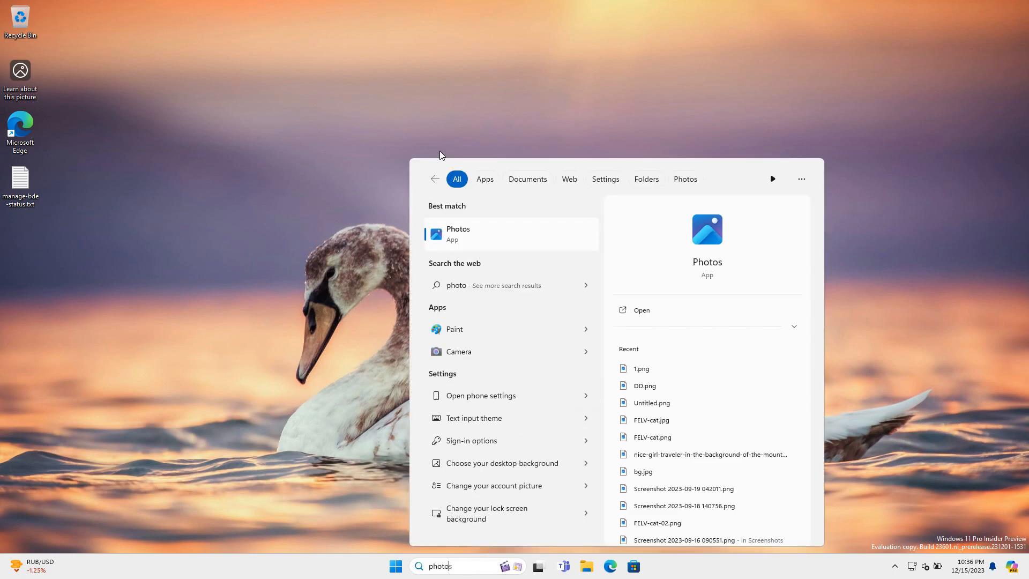
pyautogui.click(495, 234)
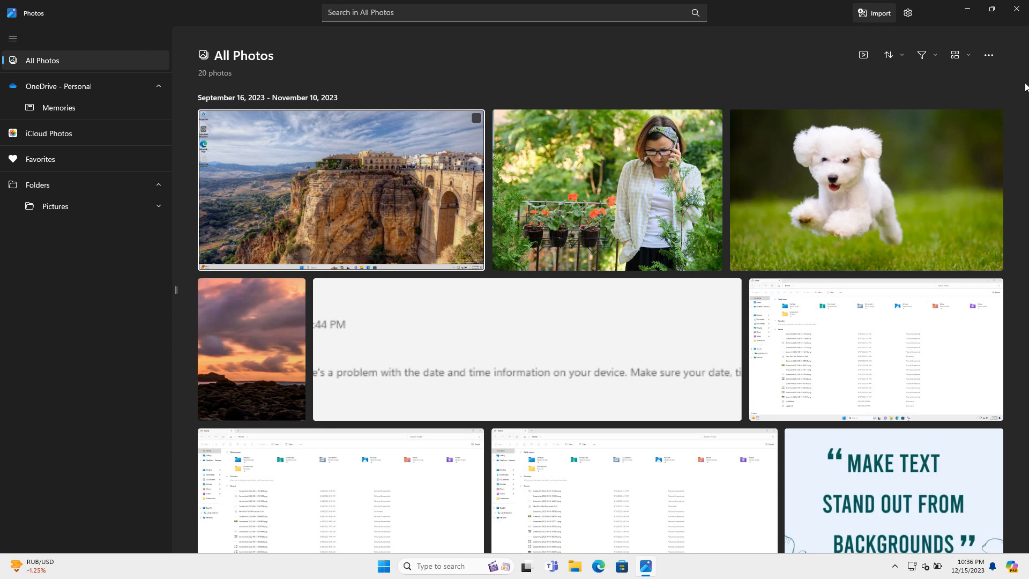
pyautogui.click(887, 162)
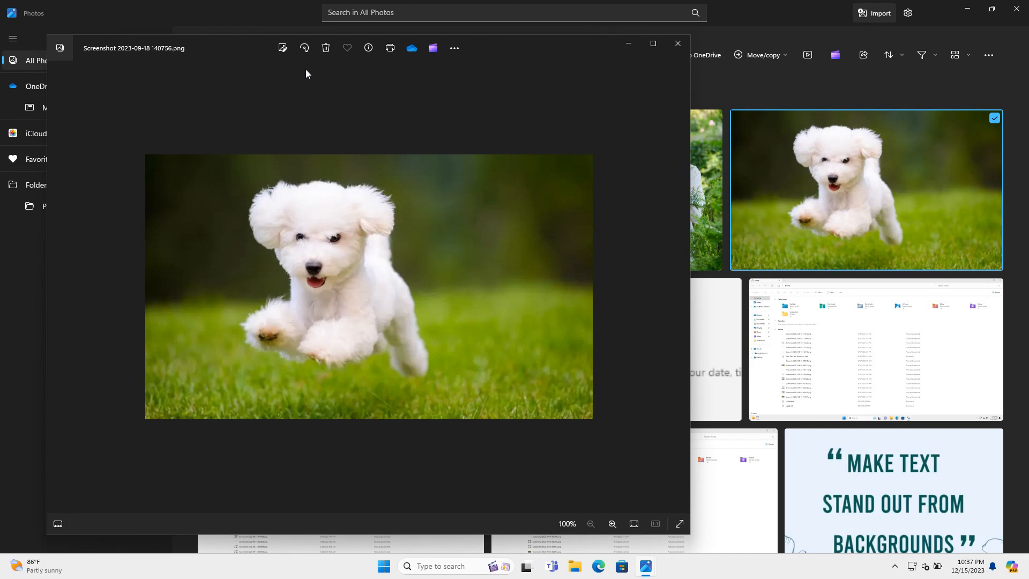
# Step: Edit the dog picture with the Background tool and maximize the editor window
pyautogui.click(282, 49)
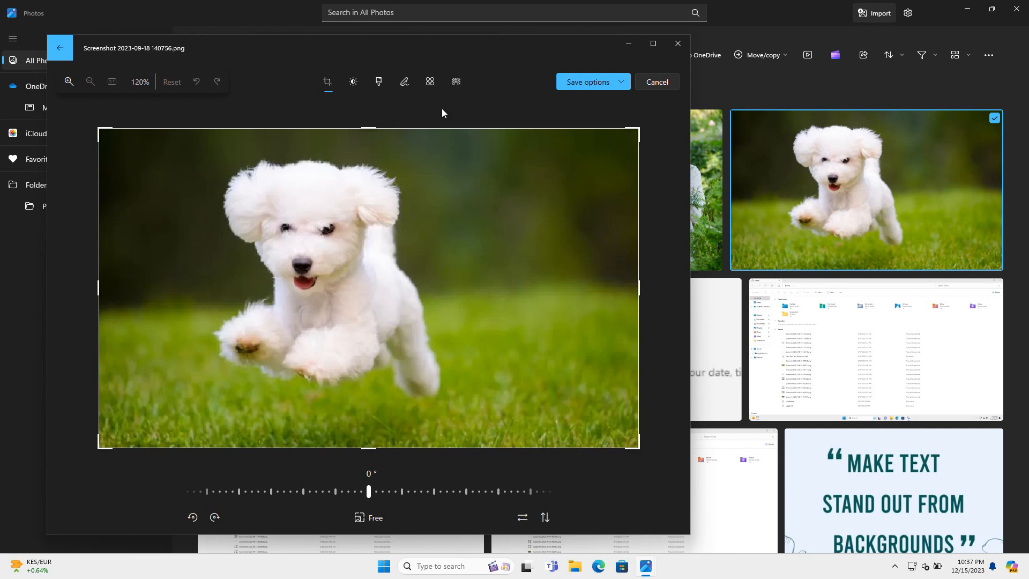
pyautogui.click(456, 81)
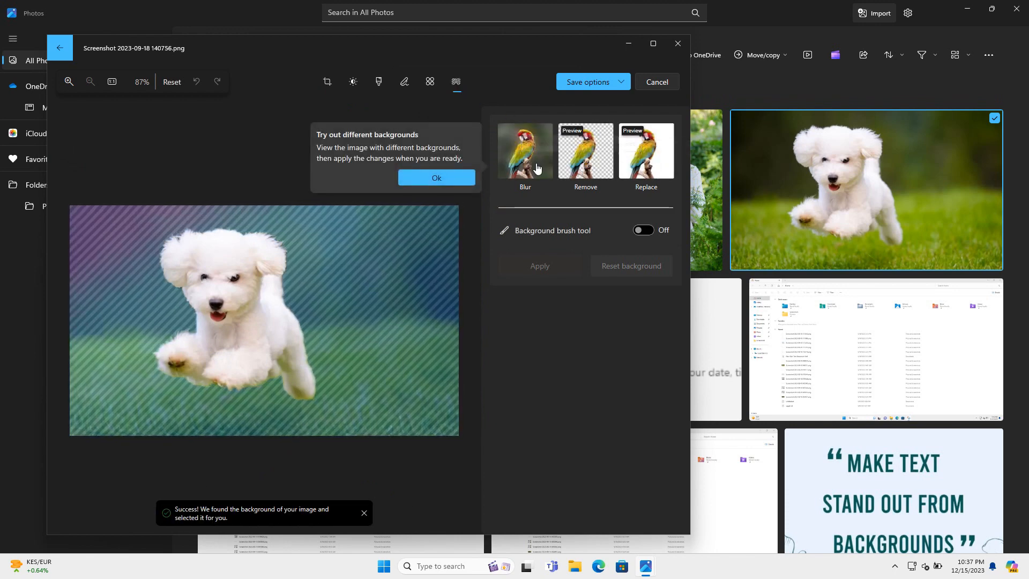
pyautogui.click(653, 43)
pyautogui.click(776, 143)
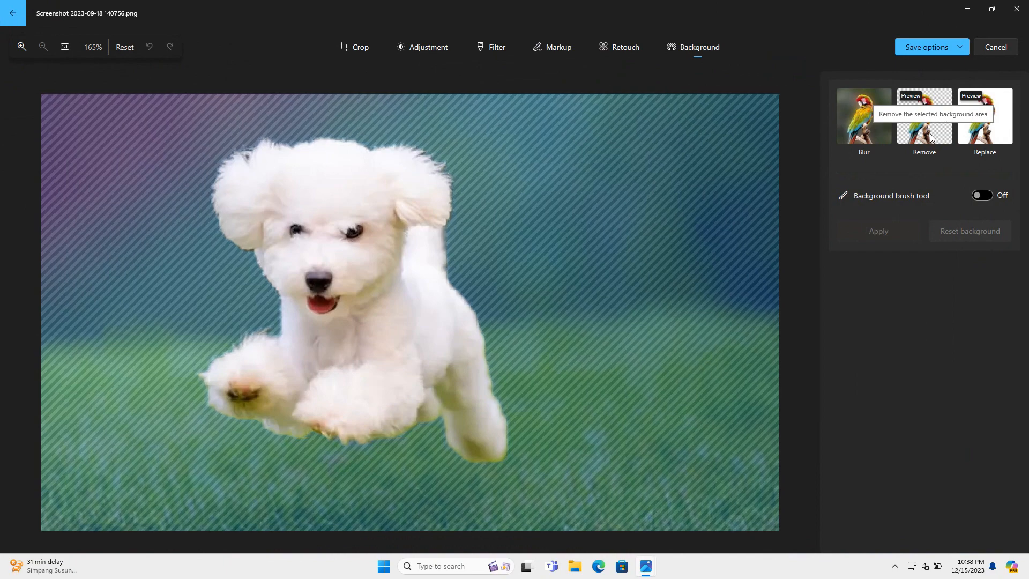
# Step: Preview removing the dog picture's background, then replace it with solid dark blue, hex 202a69, and apply it
pyautogui.click(931, 138)
pyautogui.click(978, 150)
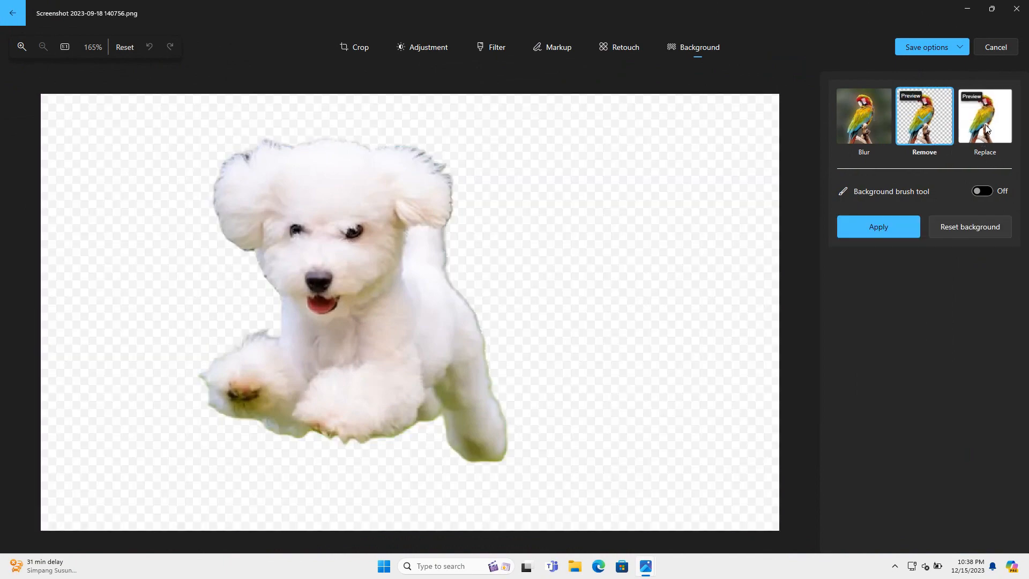
pyautogui.moveTo(848, 170); pyautogui.dragTo(952, 242)
pyautogui.moveTo(859, 301); pyautogui.dragTo(925, 313)
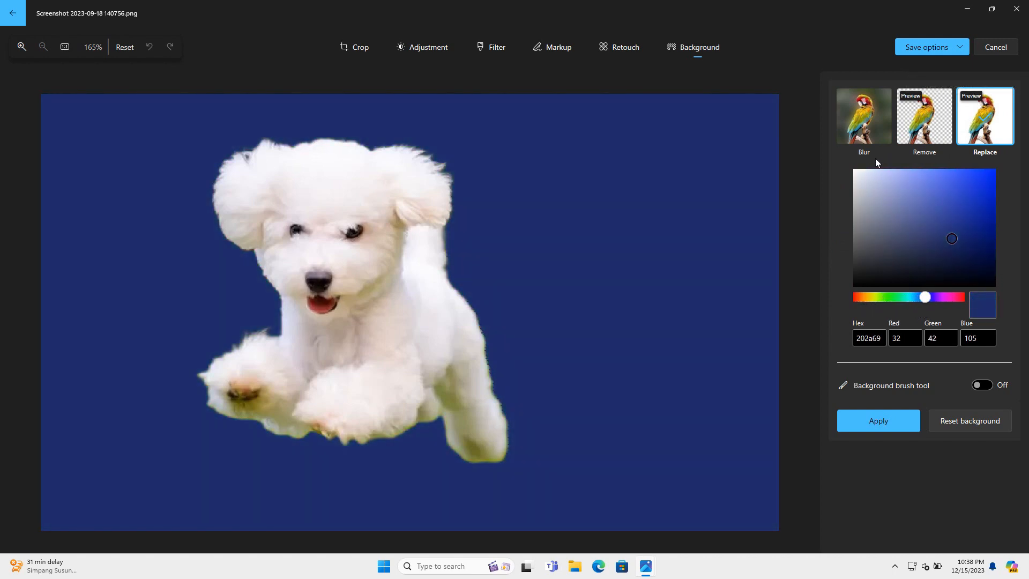
pyautogui.click(890, 430)
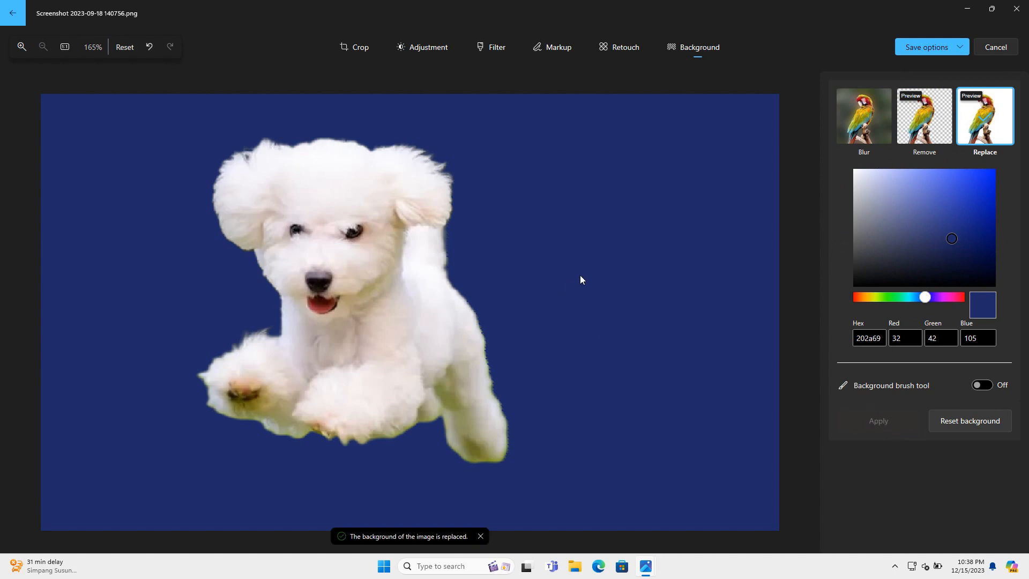
# Step: Undo the background replacement and close both the photo editor and the Photos gallery
pyautogui.hotkey('ctrl', 'z')
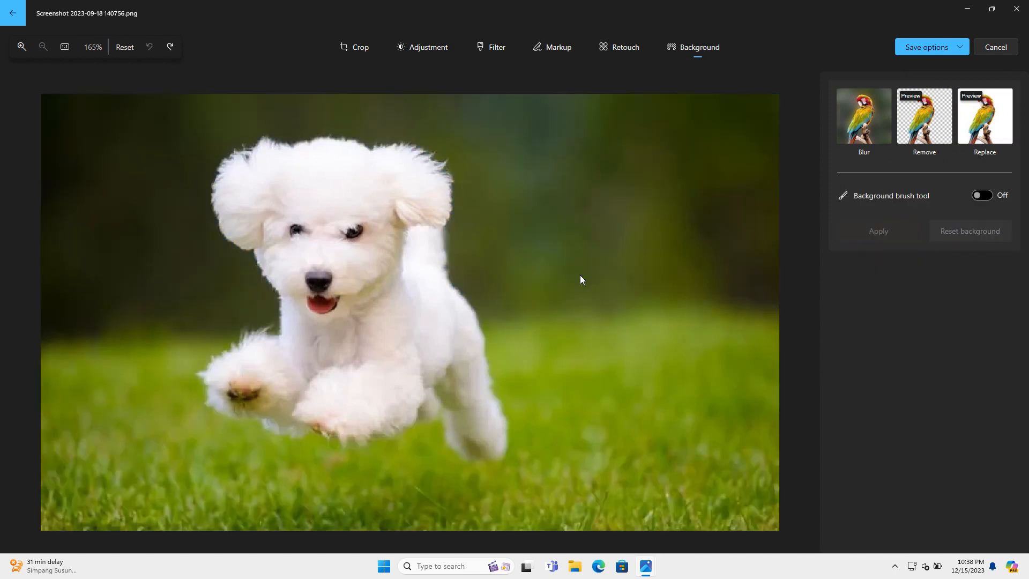
pyautogui.click(1017, 9)
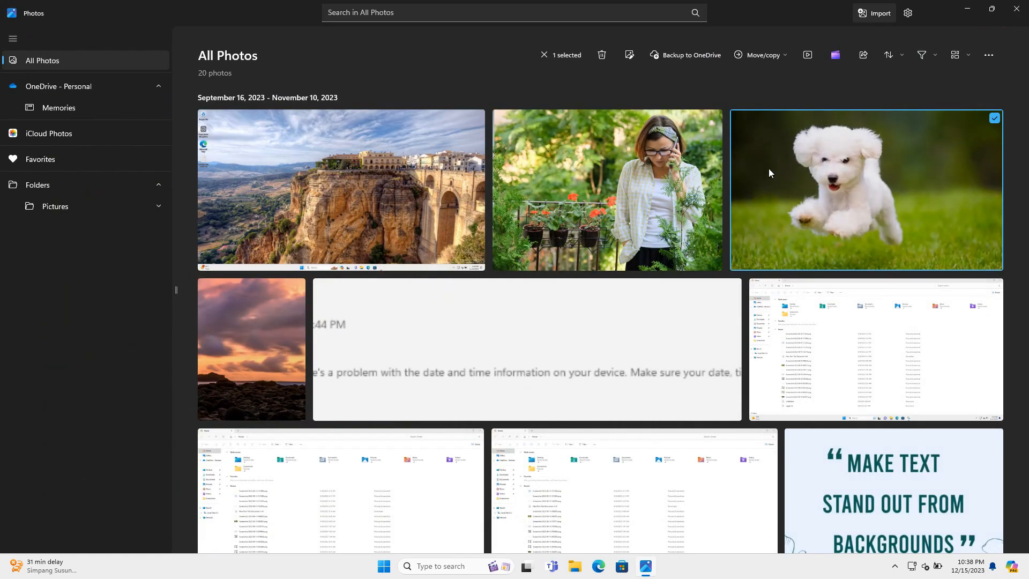
pyautogui.click(1016, 9)
# Step: Search for Paint and launch the app
pyautogui.click(454, 565)
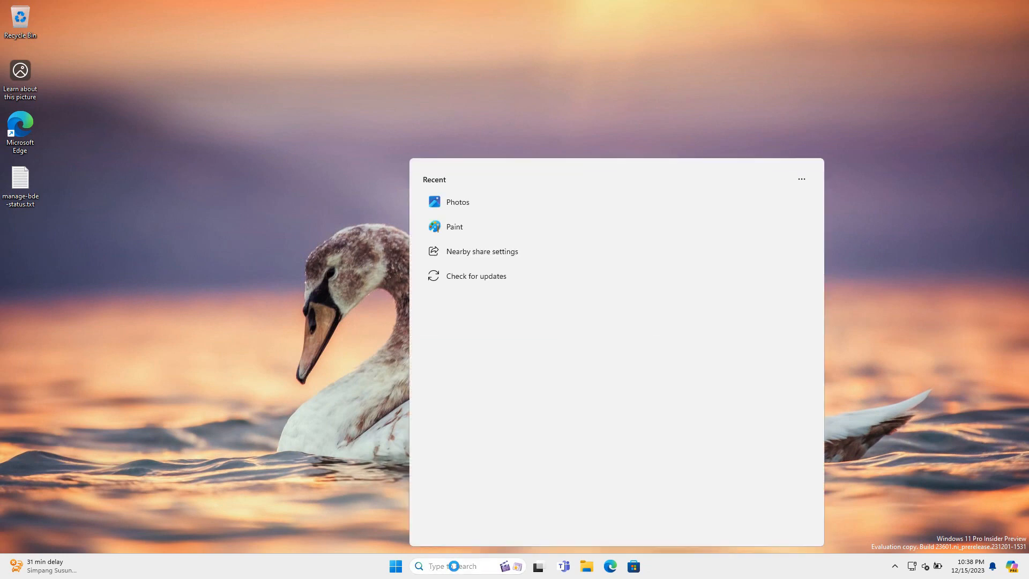
pyautogui.write('paint')
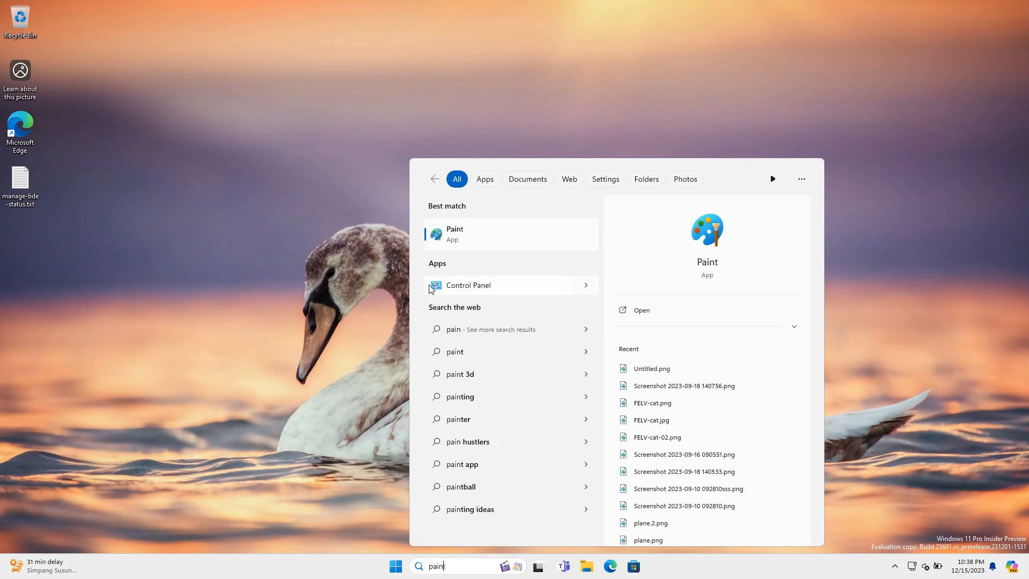
pyautogui.click(505, 234)
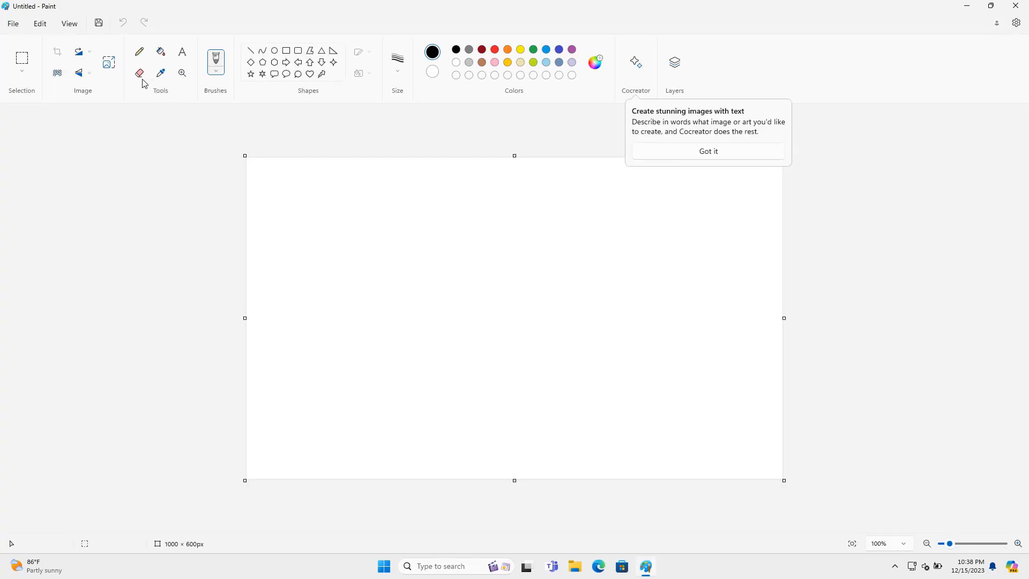
# Step: Open Screenshot 2023-09-18 140756.png from the Screenshots folder and remove the background around the dog
pyautogui.click(17, 28)
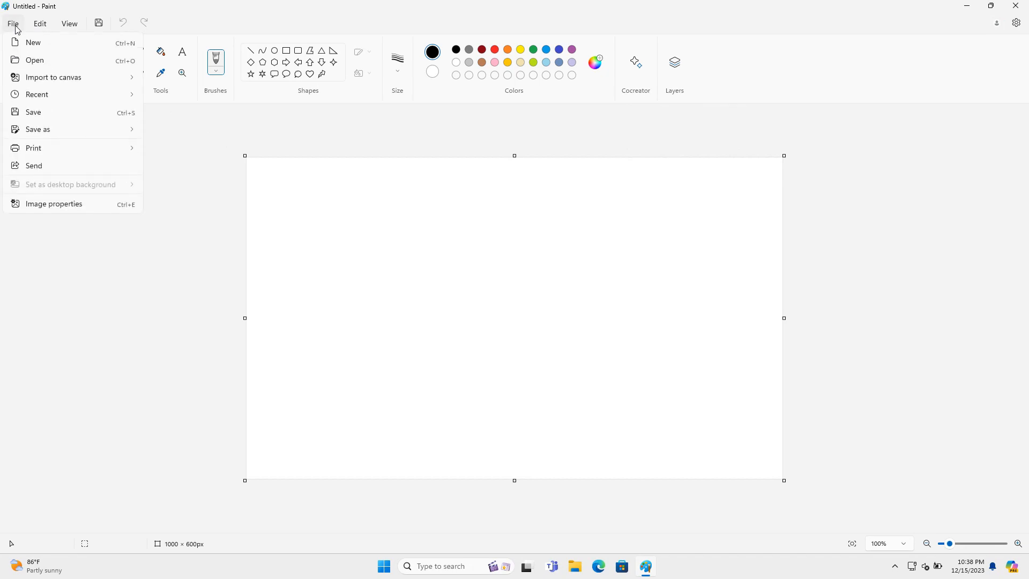
pyautogui.click(45, 59)
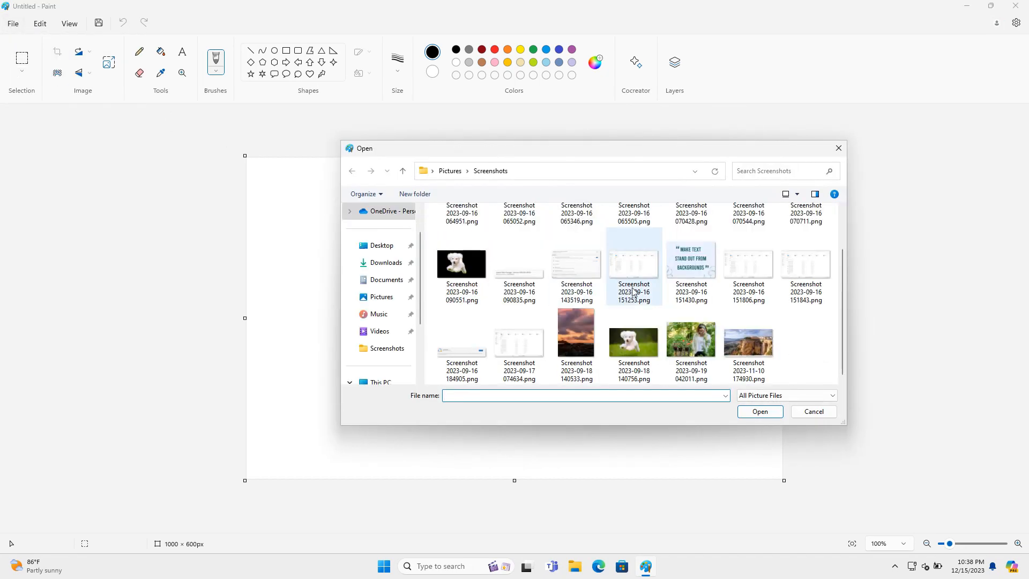
pyautogui.doubleClick(643, 335)
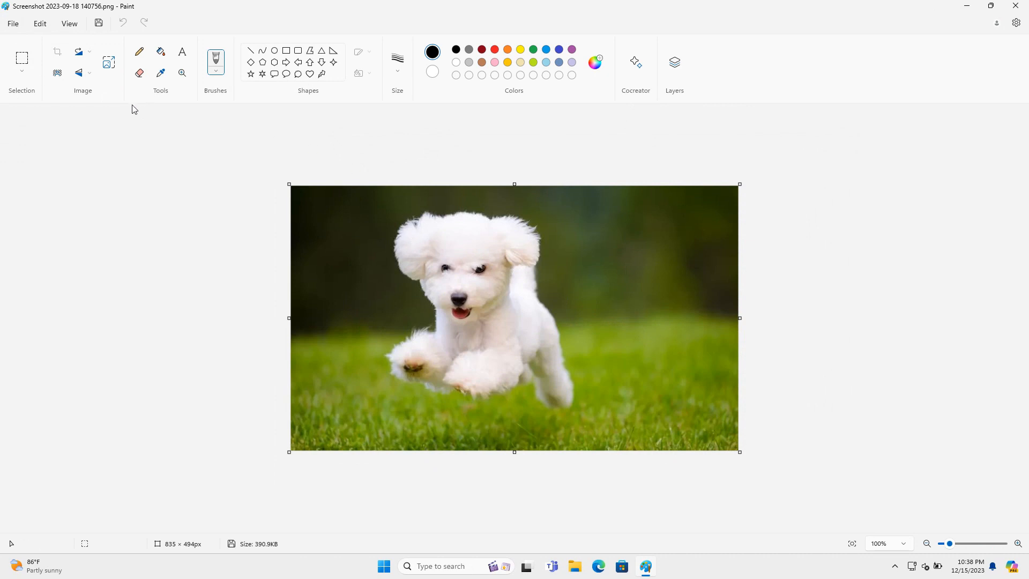
pyautogui.click(59, 78)
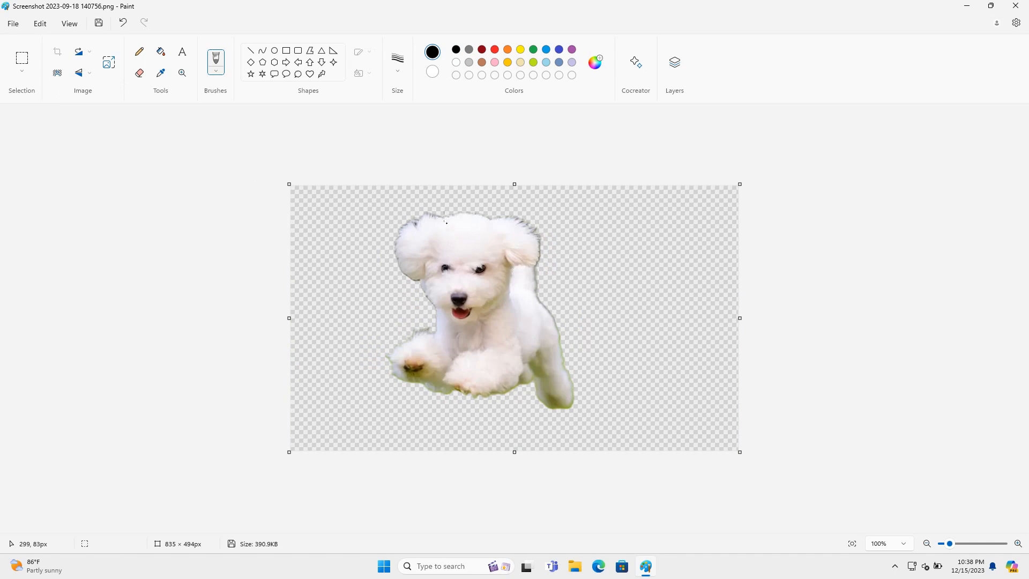
# Step: Show the layers, add a new empty layer and move it below the dog layer
pyautogui.click(676, 64)
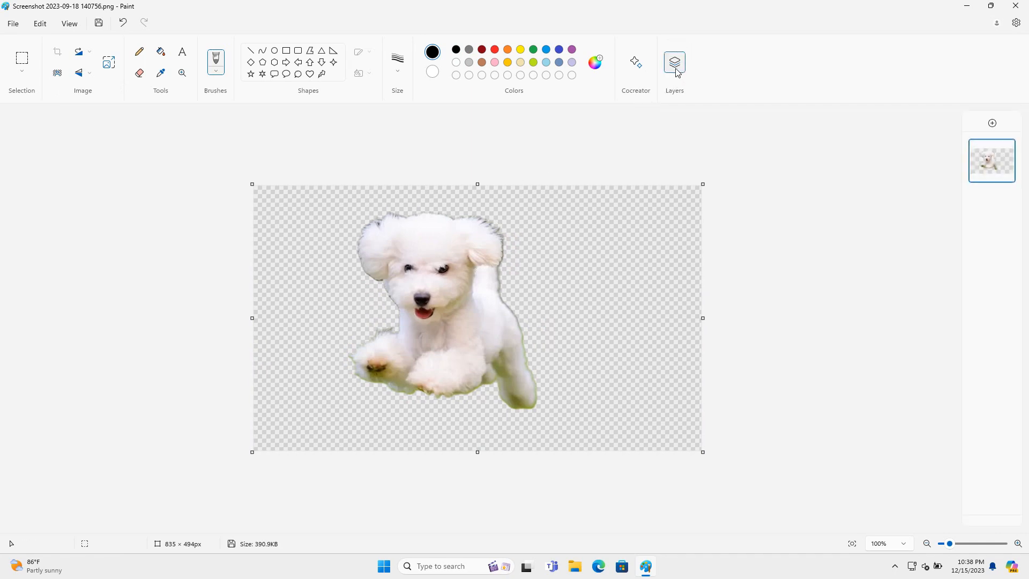
pyautogui.click(992, 124)
pyautogui.moveTo(996, 166)
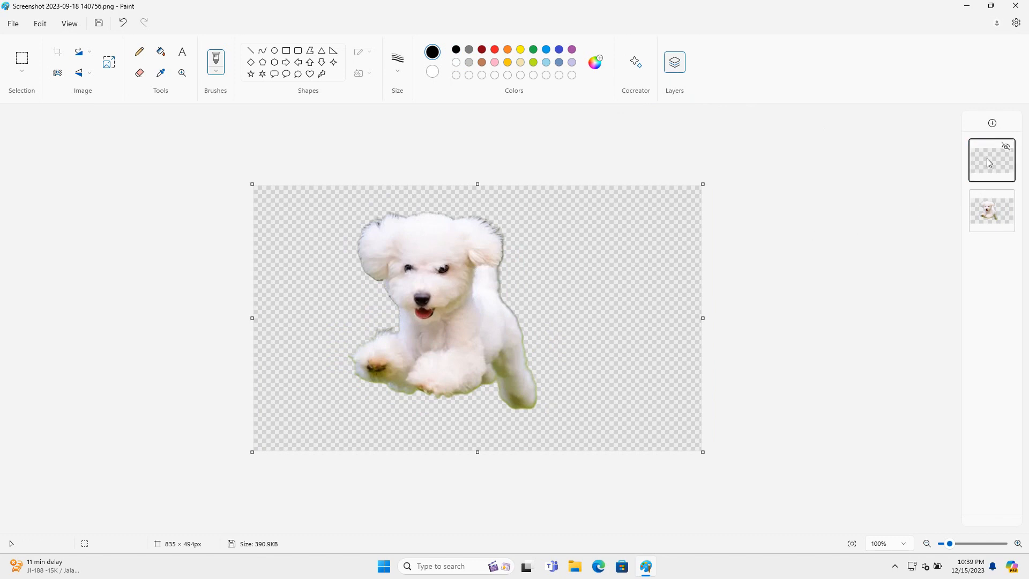
pyautogui.moveTo(986, 158); pyautogui.dragTo(989, 248)
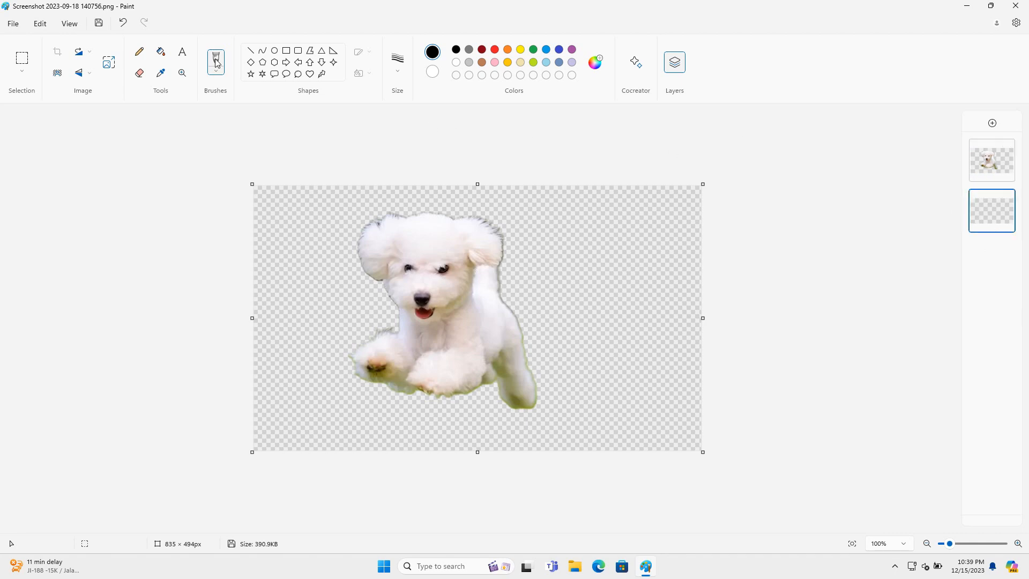
# Step: Import the cliff landscape picture, Screenshot 2023-11-10 174930.png, from file onto the layer beneath the dog
pyautogui.click(12, 23)
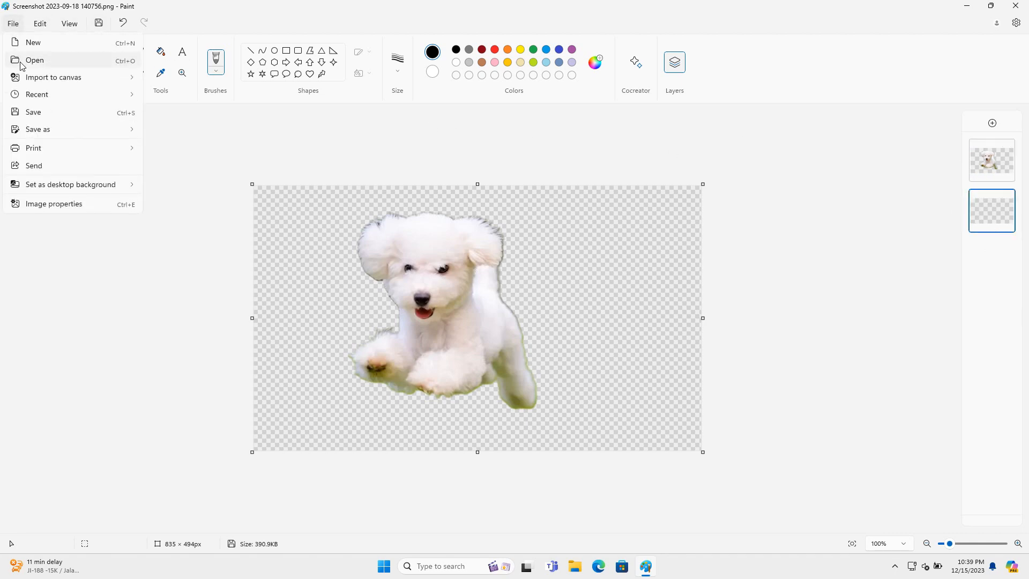
pyautogui.moveTo(42, 80)
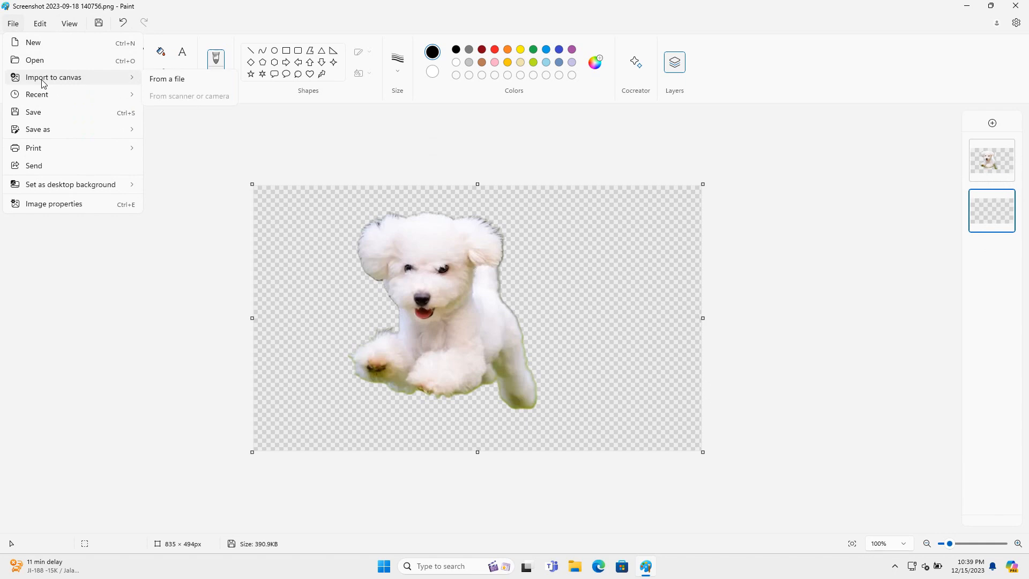
pyautogui.click(186, 86)
pyautogui.scroll(-1, 589, 252)
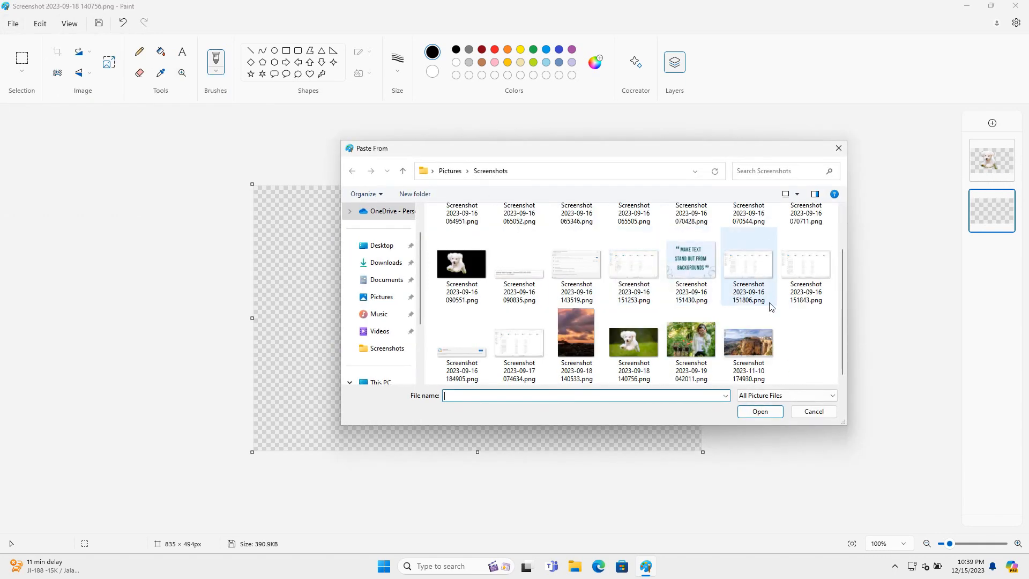
pyautogui.doubleClick(756, 345)
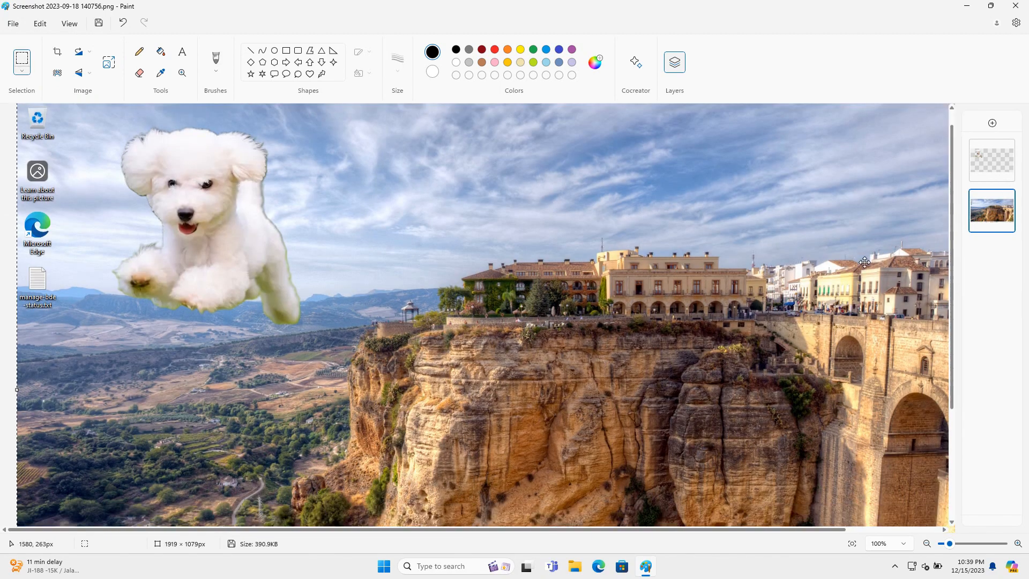
# Step: Examine the imported landscape behind the dog over the full height of the canvas
pyautogui.scroll(-3, 865, 261)
pyautogui.scroll(4, 803, 253)
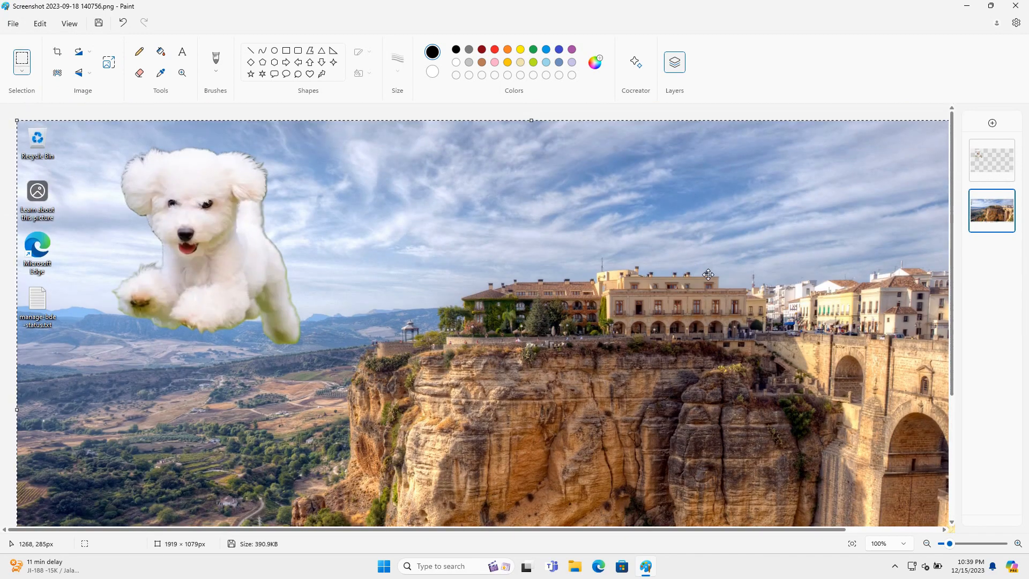
pyautogui.scroll(-3, 665, 296)
pyautogui.scroll(3, 595, 270)
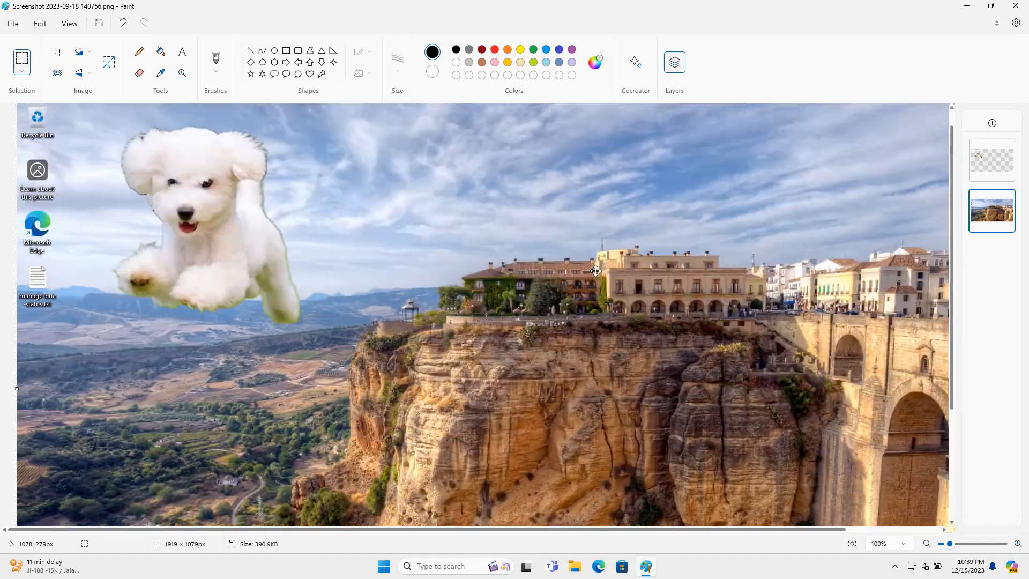
pyautogui.scroll(-2, 545, 248)
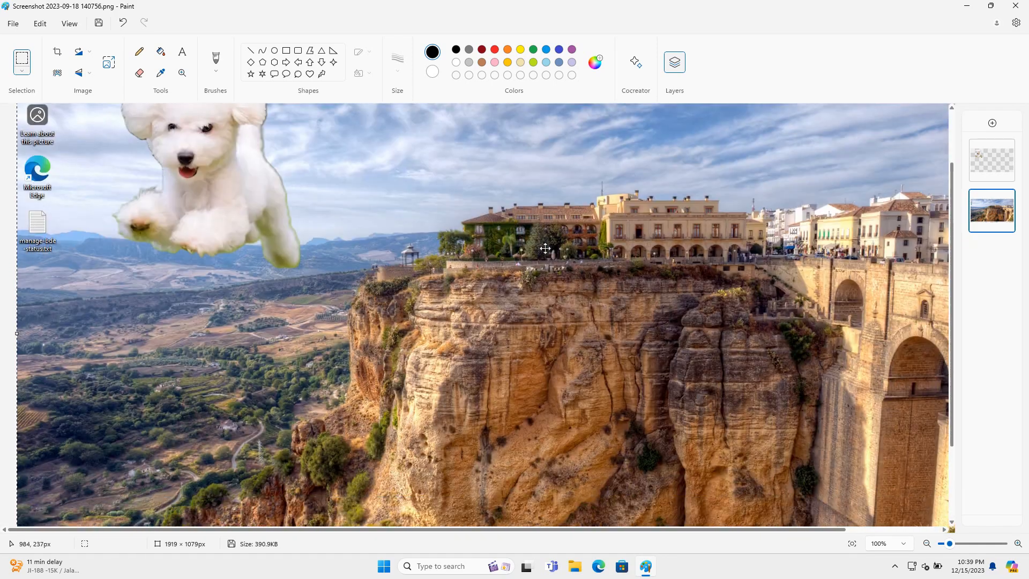
pyautogui.scroll(-3, 545, 248)
pyautogui.scroll(4, 545, 248)
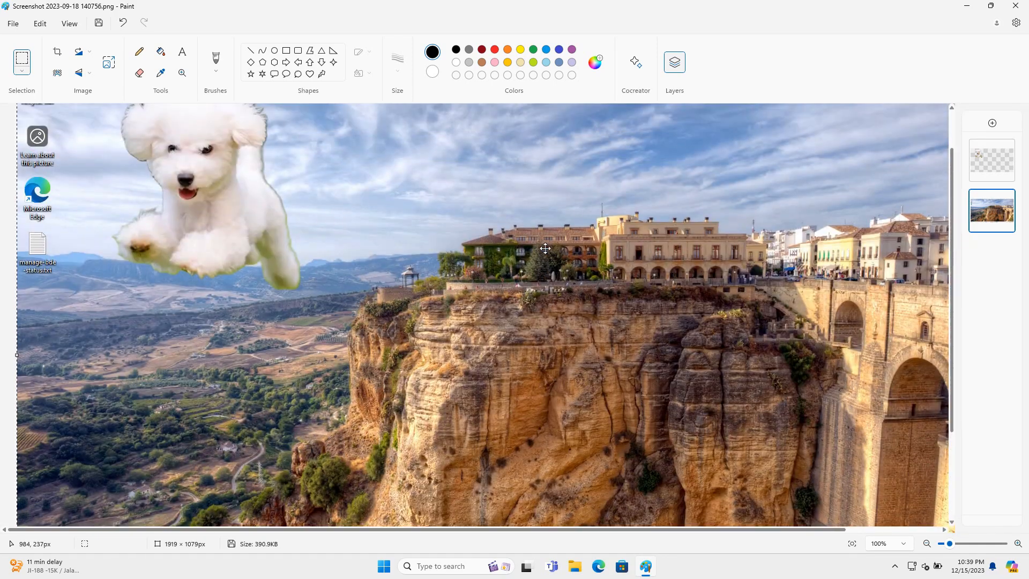
pyautogui.scroll(1, 545, 248)
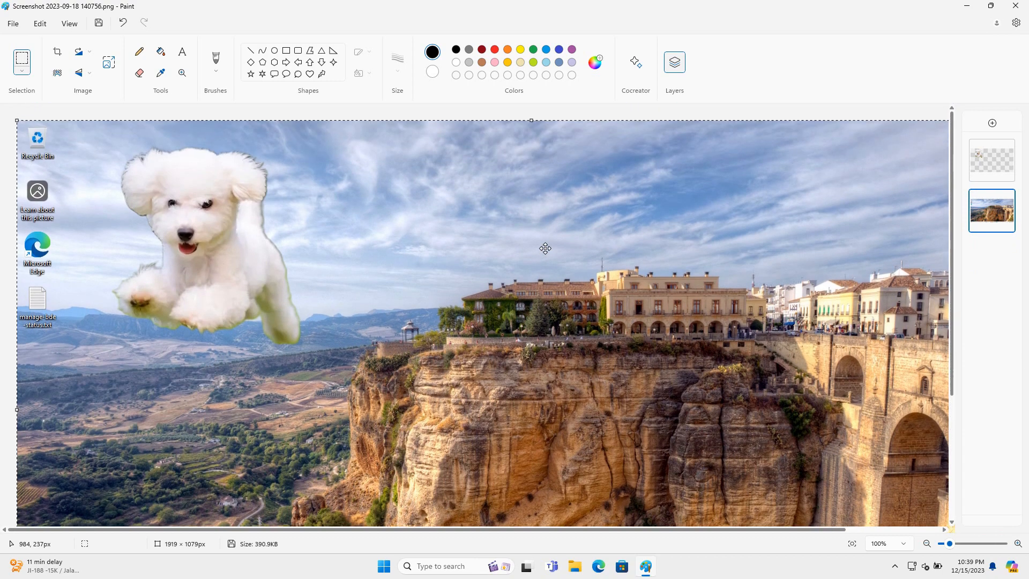
pyautogui.scroll(-3, 536, 245)
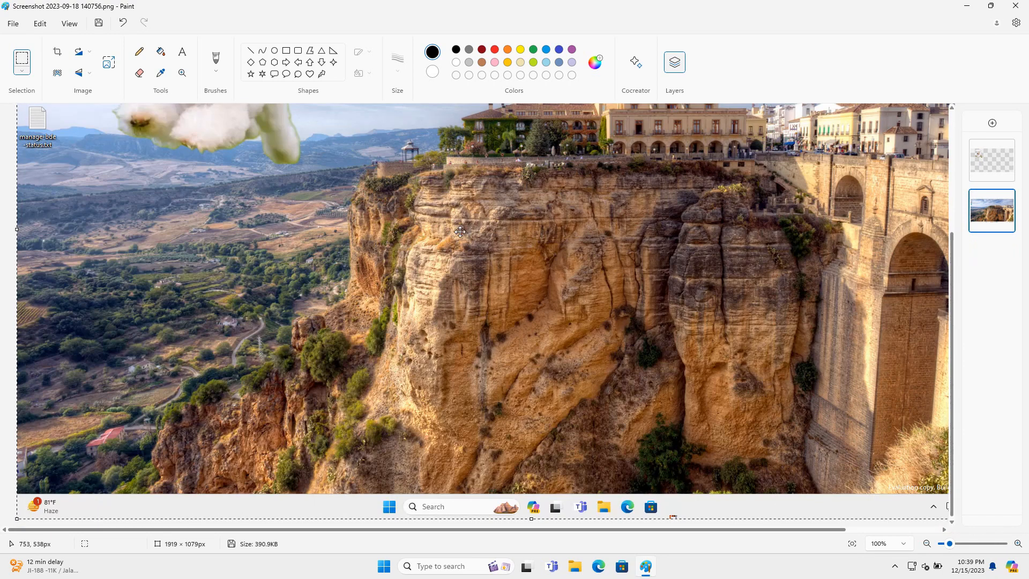
# Step: Shrink the imported landscape on the lower layer from its upper-left corner to about 1430 × 753 px
pyautogui.moveTo(986, 217)
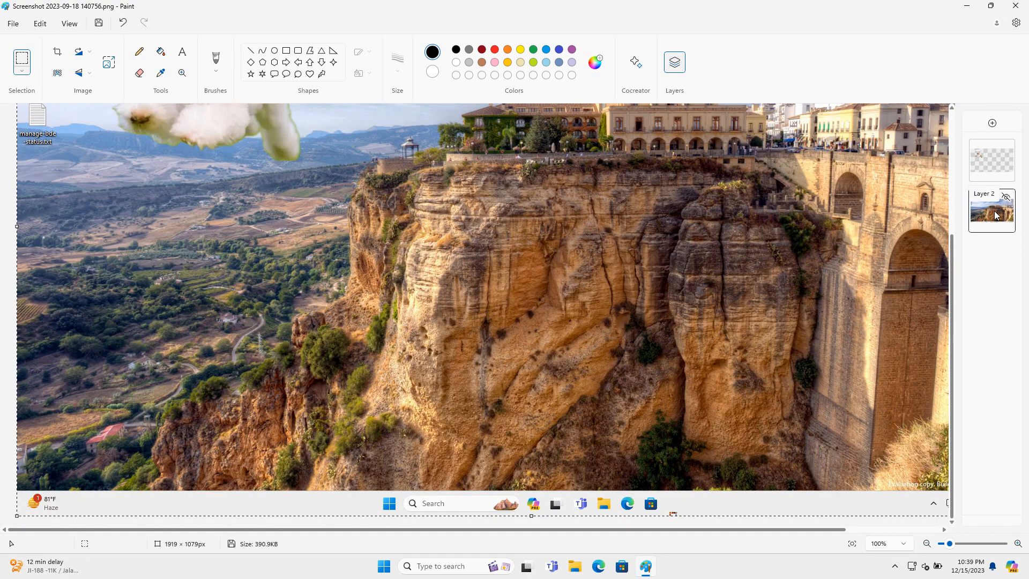
pyautogui.scroll(1, 679, 218)
pyautogui.scroll(3, 678, 218)
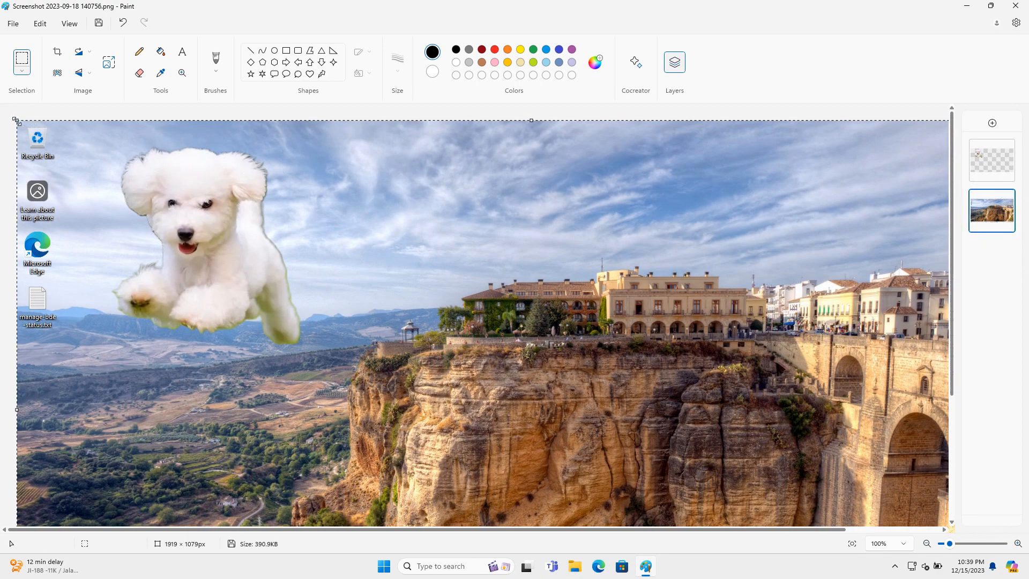
pyautogui.moveTo(16, 121); pyautogui.dragTo(279, 294)
pyautogui.scroll(-4, 445, 262)
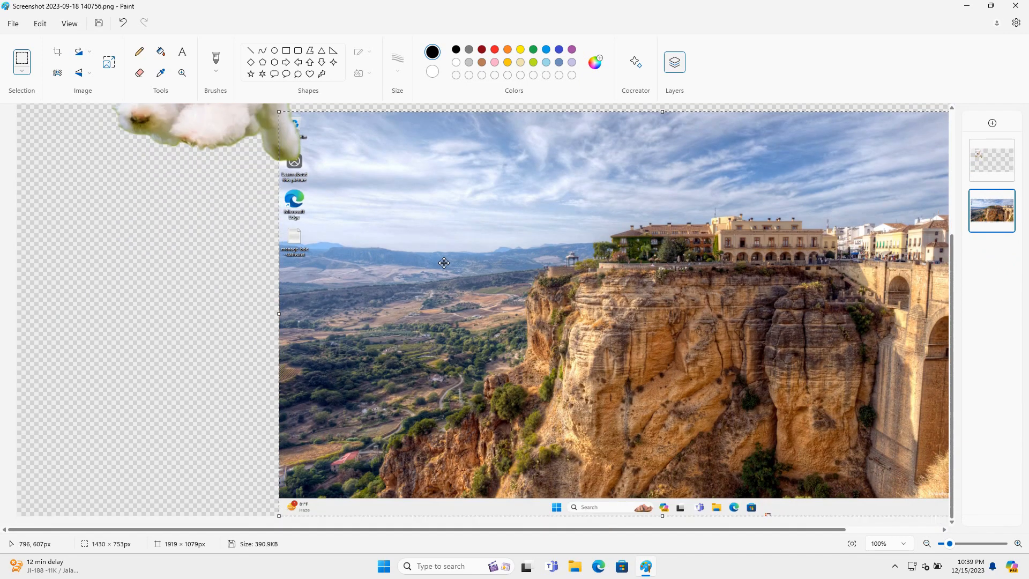
pyautogui.scroll(4, 444, 263)
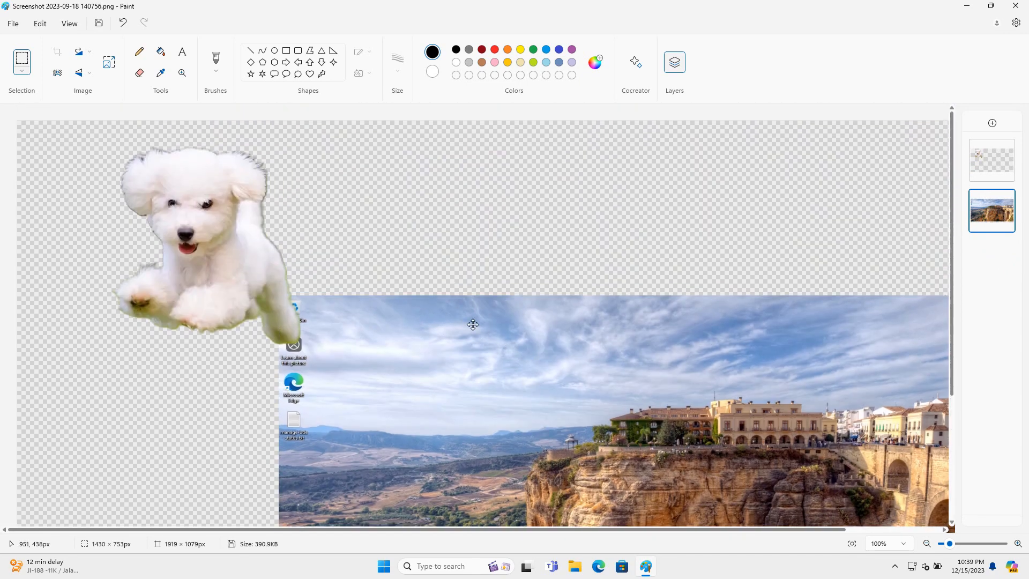
# Step: Move the landscape on the lower layer to the canvas's upper-left corner, behind the dog
pyautogui.moveTo(473, 324); pyautogui.dragTo(263, 180)
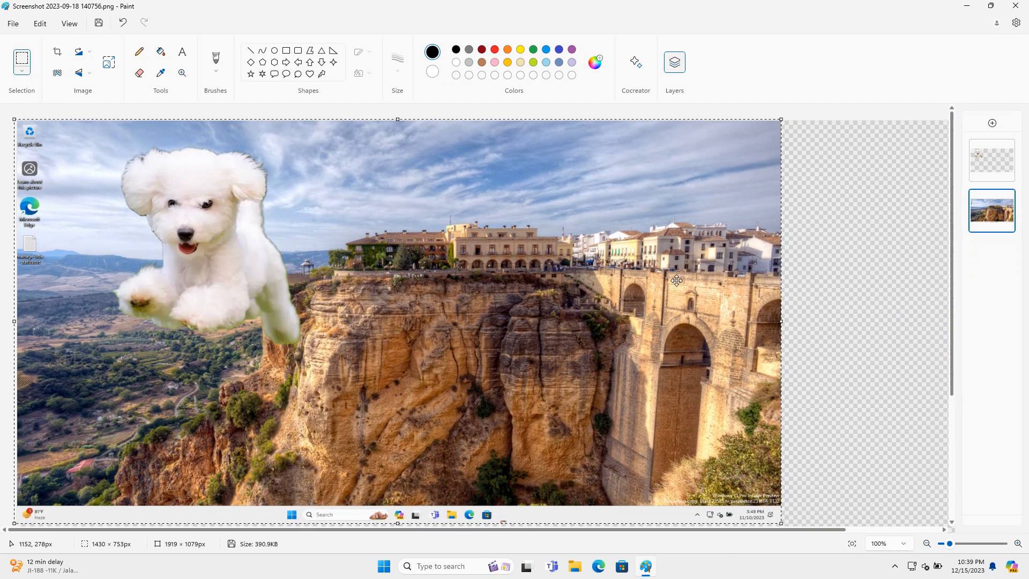
pyautogui.scroll(-1, 683, 282)
pyautogui.scroll(1, 683, 282)
# Step: On the dog layer, select an area of about 607 × 498 px around the dog and shift it slightly down
pyautogui.click(994, 161)
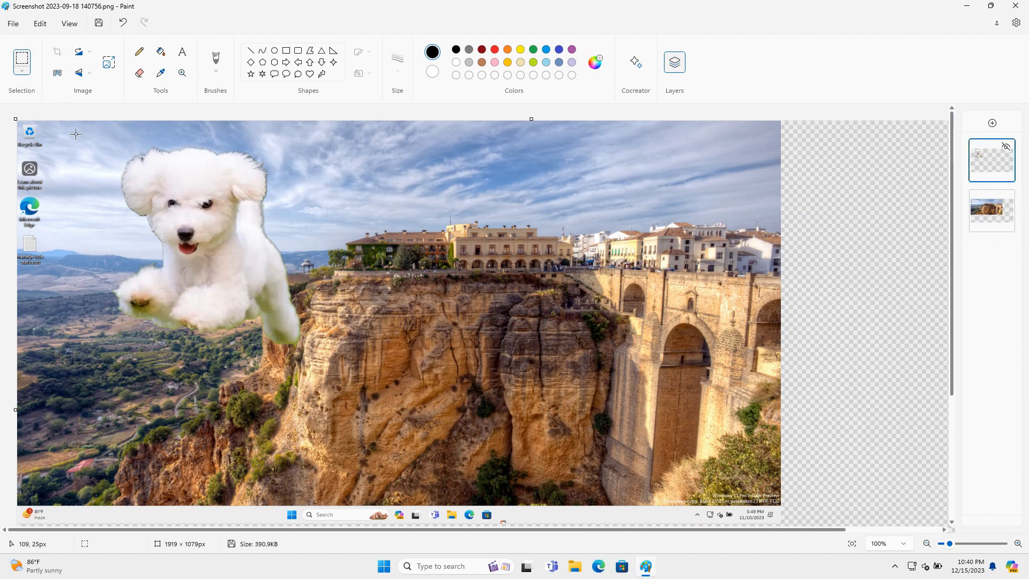
pyautogui.moveTo(72, 130); pyautogui.dragTo(397, 397)
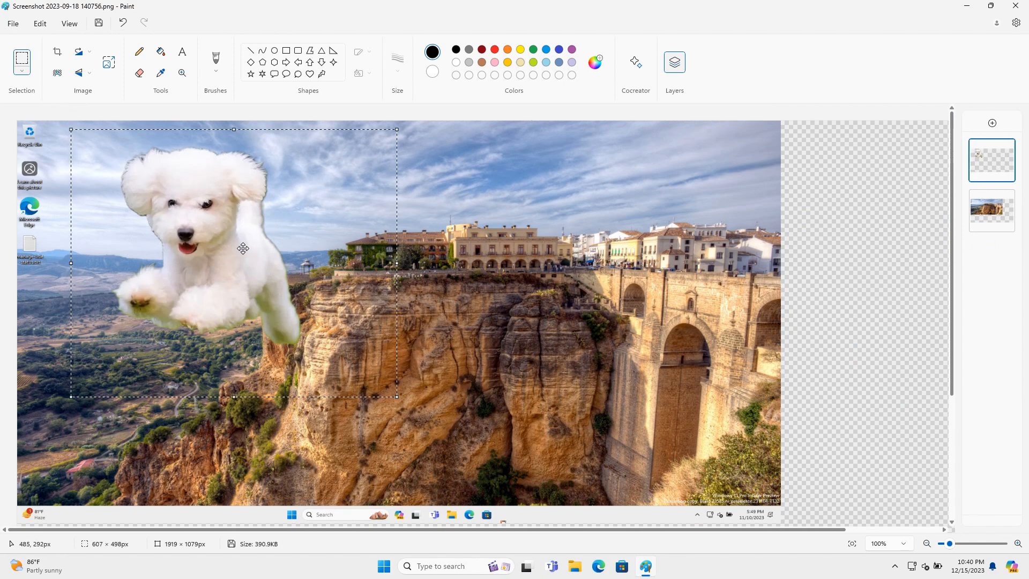
pyautogui.moveTo(248, 247); pyautogui.dragTo(249, 270)
pyautogui.moveTo(206, 233); pyautogui.dragTo(197, 220)
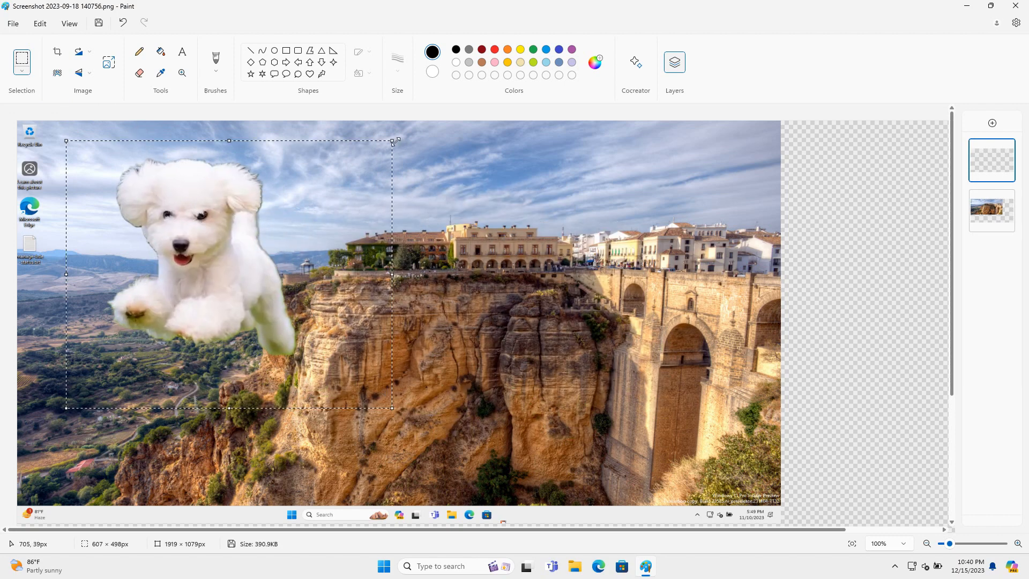
# Step: Shrink the dog selection to about 240 × 200 px and place the dog against the cliff edge below the buildings
pyautogui.moveTo(392, 142); pyautogui.dragTo(290, 225)
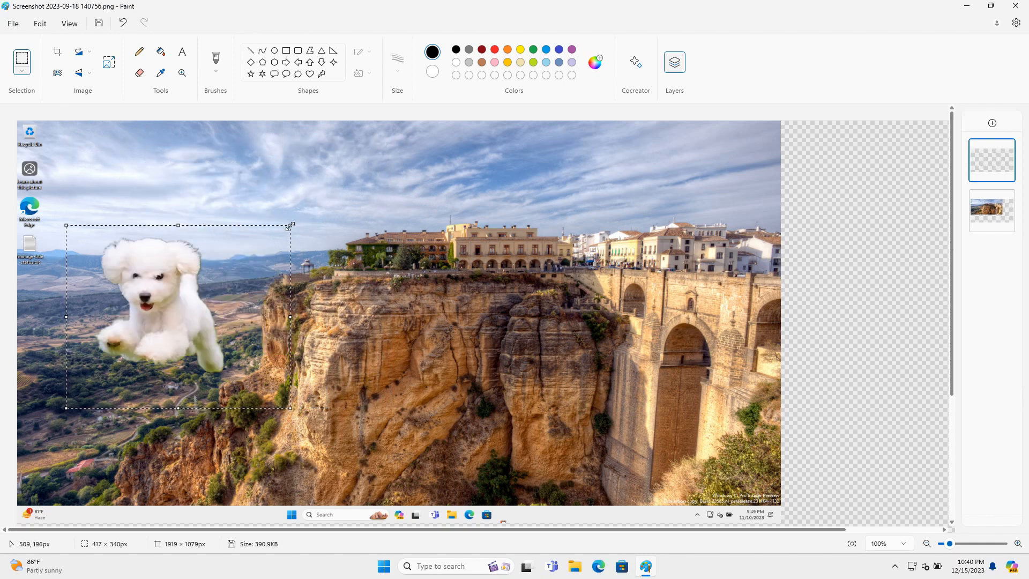
pyautogui.moveTo(192, 283); pyautogui.dragTo(404, 252)
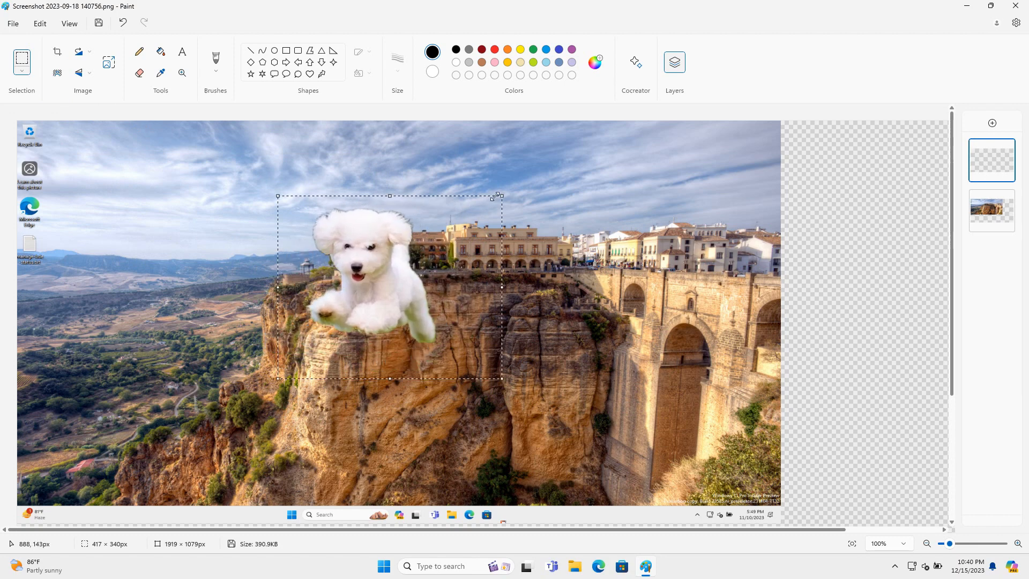
pyautogui.moveTo(502, 196); pyautogui.dragTo(446, 283)
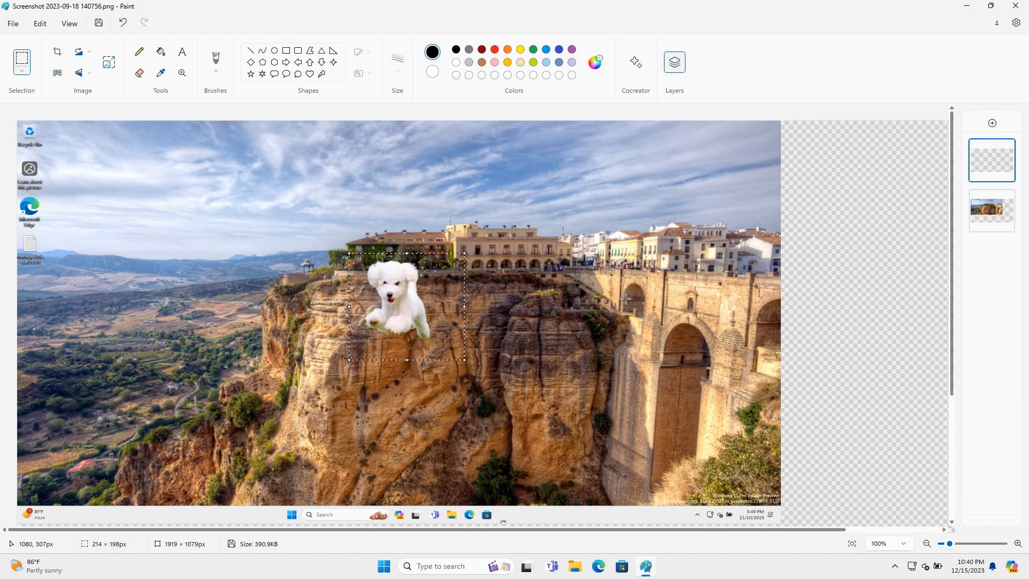
pyautogui.moveTo(464, 255); pyautogui.dragTo(478, 252)
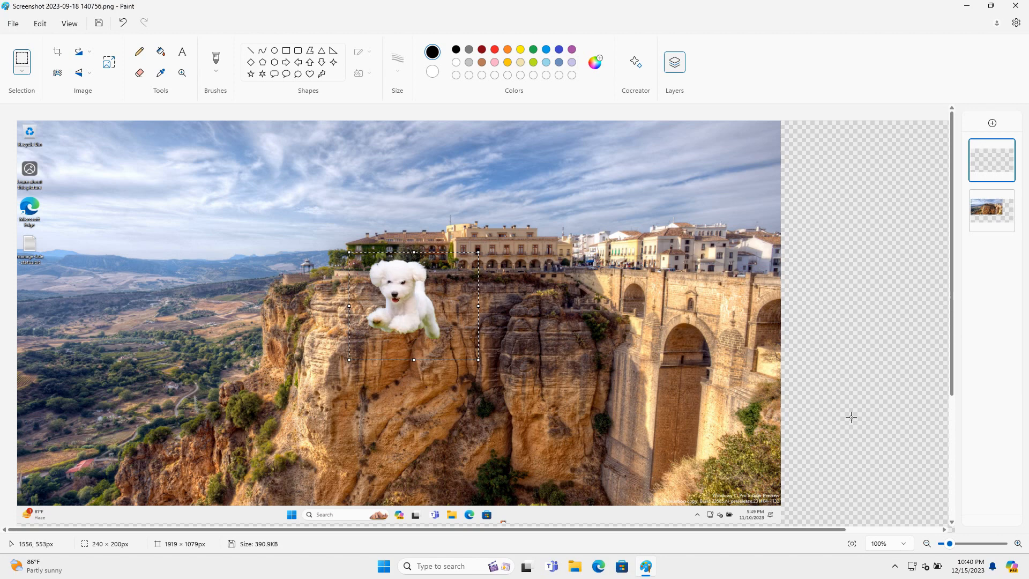
# Step: Deselect the dog, switch to the landscape layer and narrow the canvas to about 1425 px wide, matching the landscape's right edge
pyautogui.moveTo(812, 530); pyautogui.dragTo(913, 516)
pyautogui.click(858, 521)
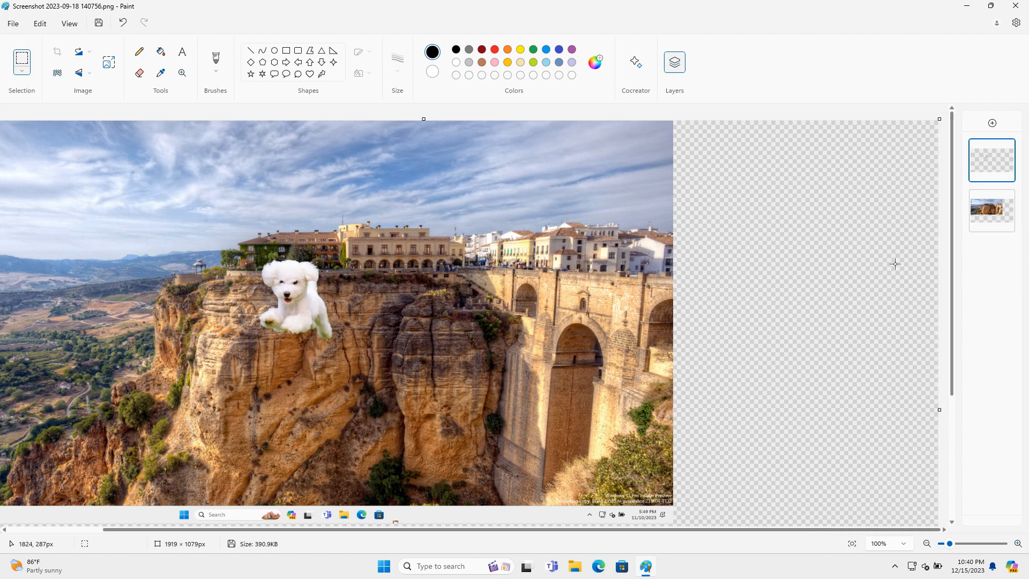
pyautogui.click(1009, 221)
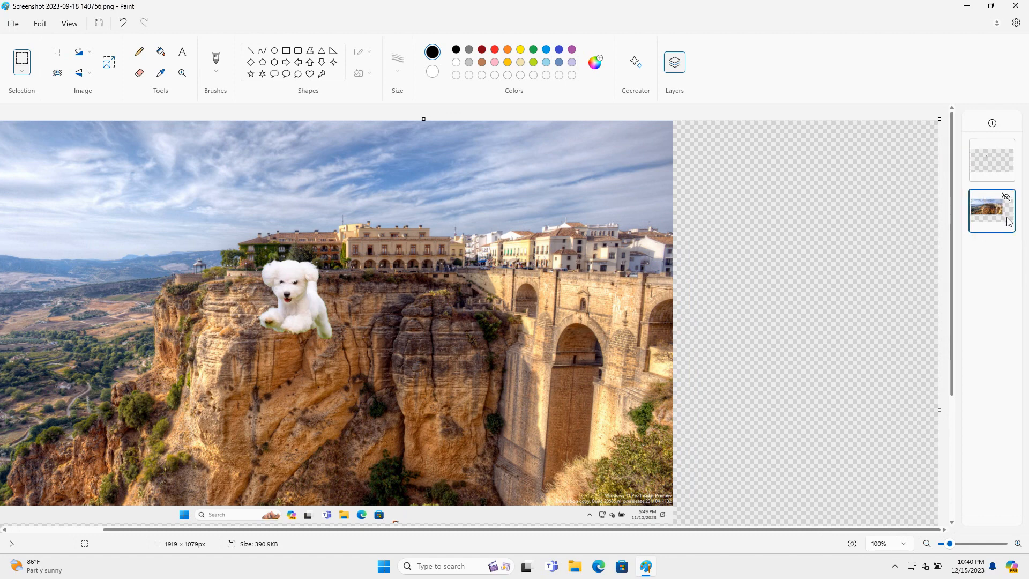
pyautogui.scroll(-2, 932, 322)
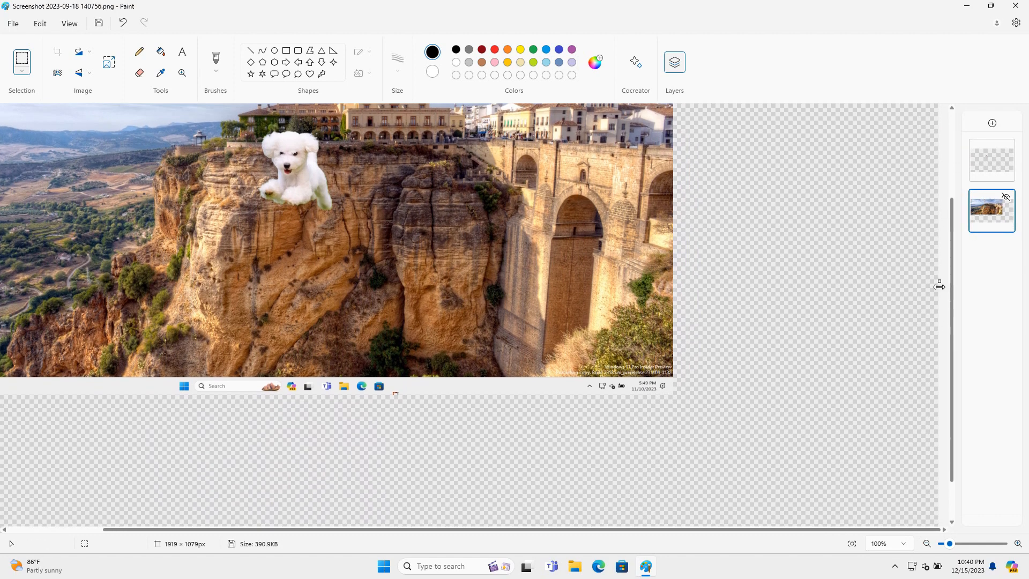
pyautogui.moveTo(939, 287); pyautogui.dragTo(673, 290)
pyautogui.scroll(-1, 941, 307)
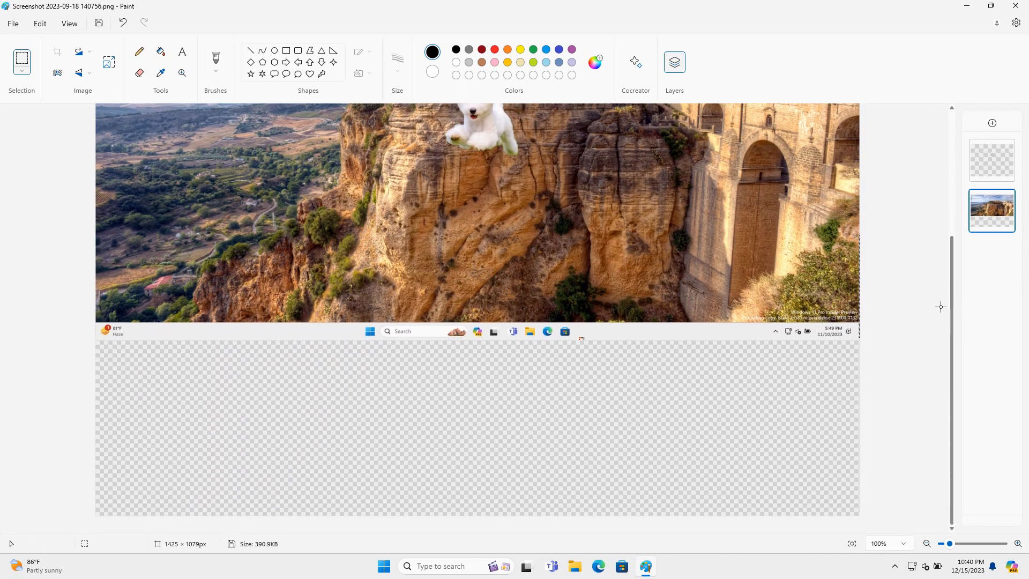
pyautogui.scroll(3, 902, 356)
pyautogui.scroll(-2, 903, 357)
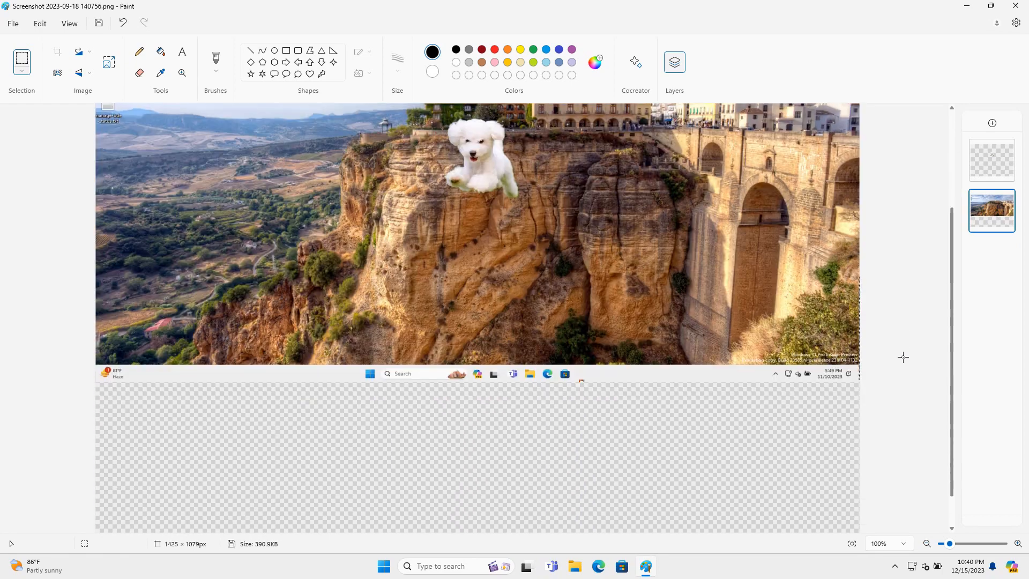
pyautogui.scroll(3, 160, 211)
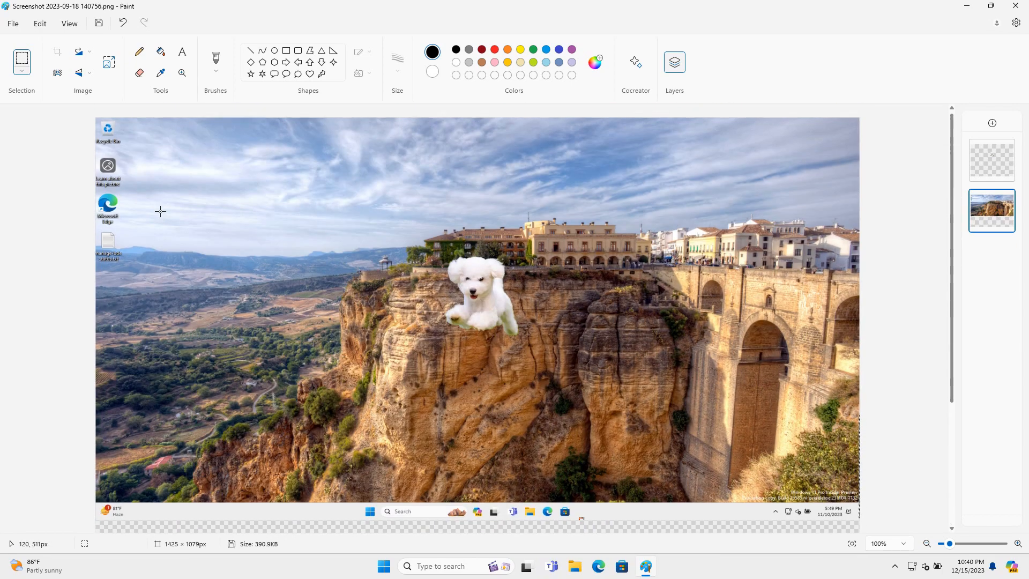
pyautogui.hotkey('ctrl', 'z')
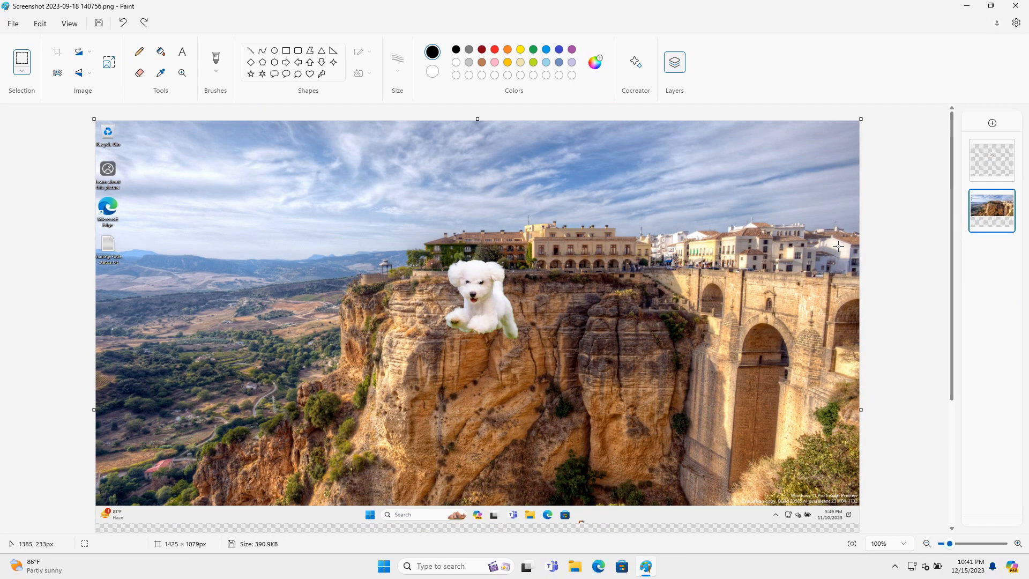